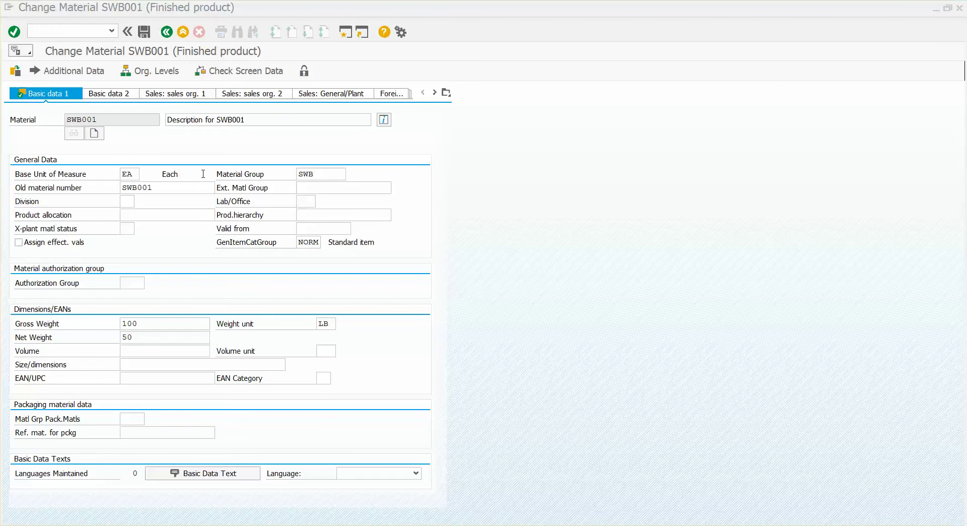
Switch material SWB001 to its Additional Data, showing the single English description.
click(71, 75)
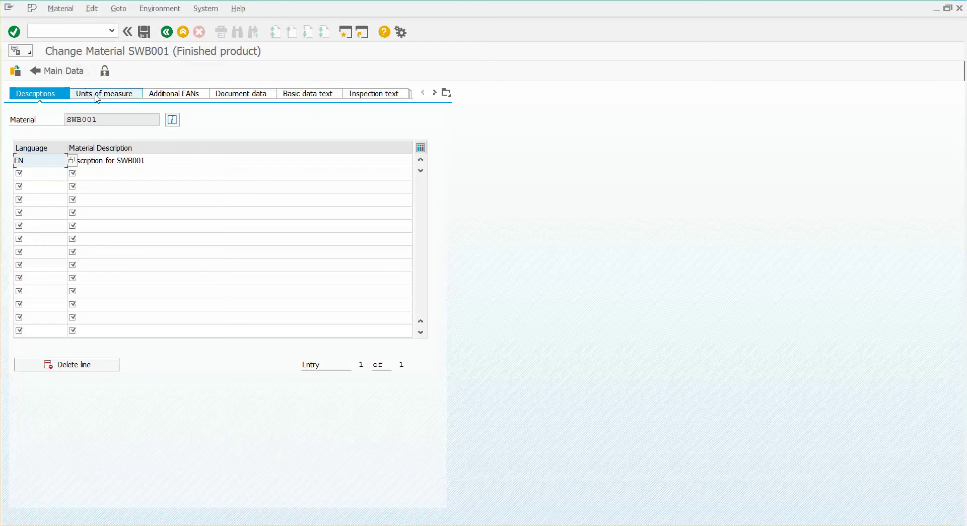
Show SWB001's Units of measure tab with its 11 alternative units against EA.
click(99, 98)
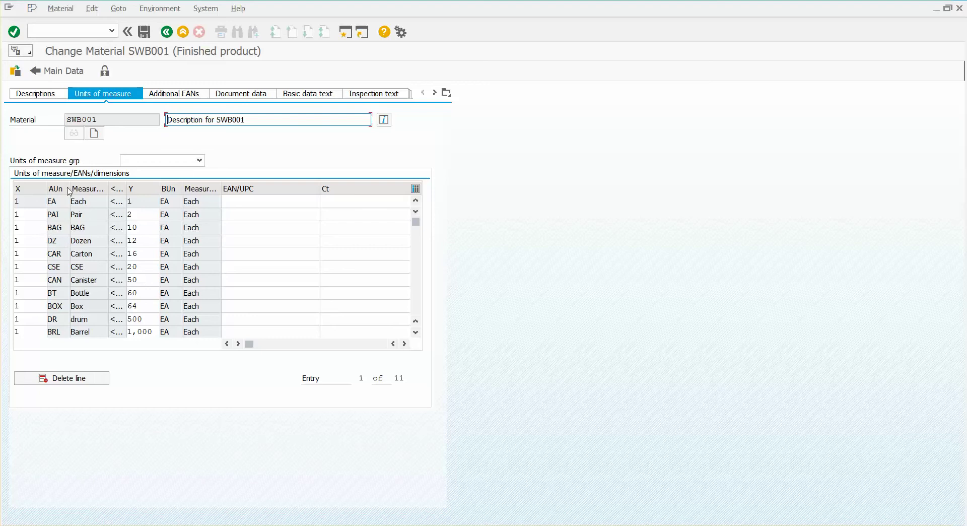
click(55, 97)
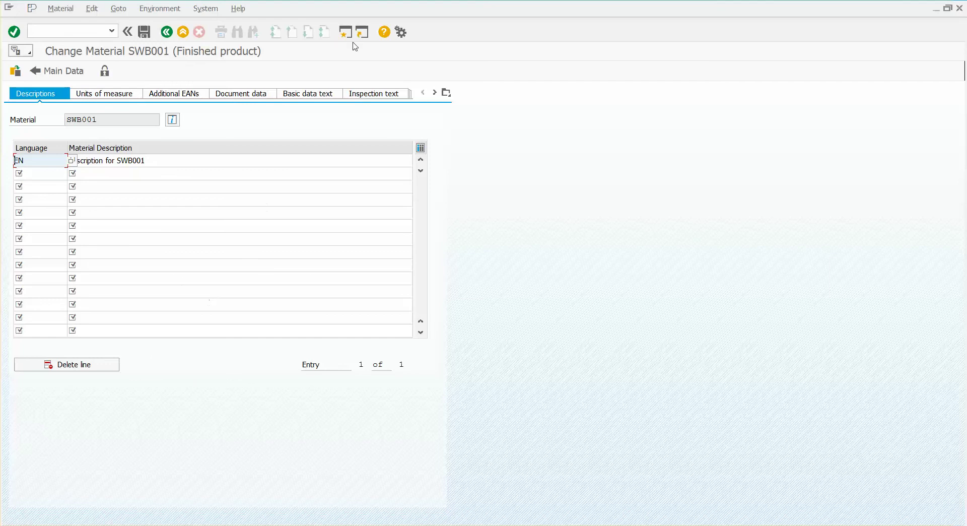
click(115, 94)
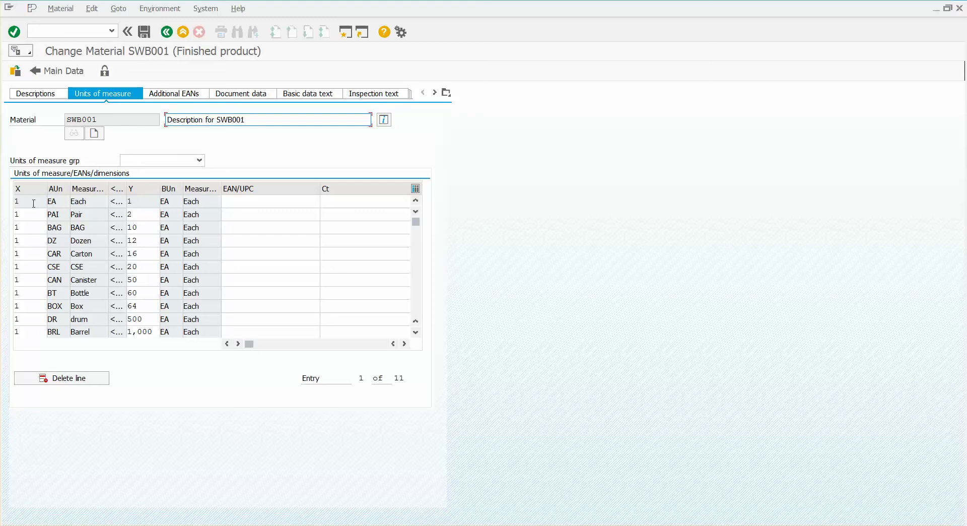
click(38, 203)
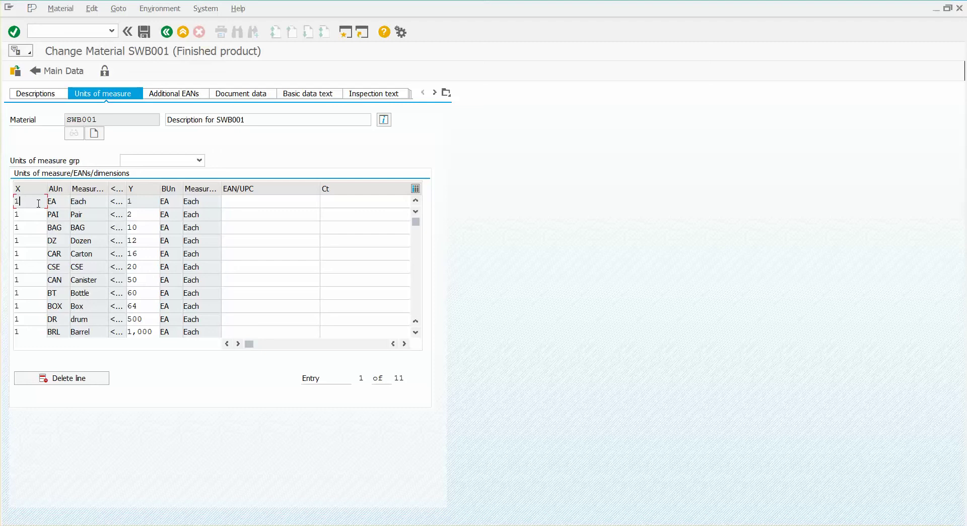
Trace the X cell's technical information to screen 8020 of SAPLSPL_MGD1 in Screen Painter.
key(F1)
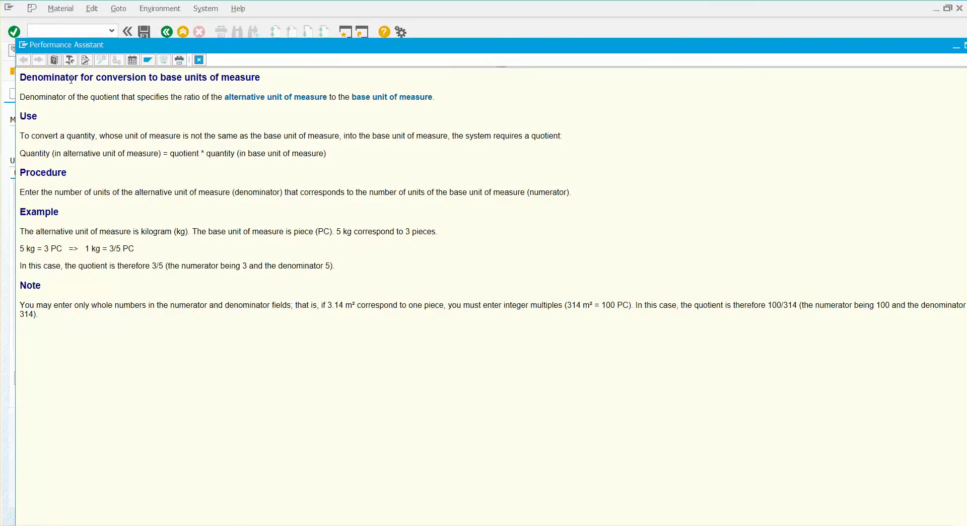
click(70, 60)
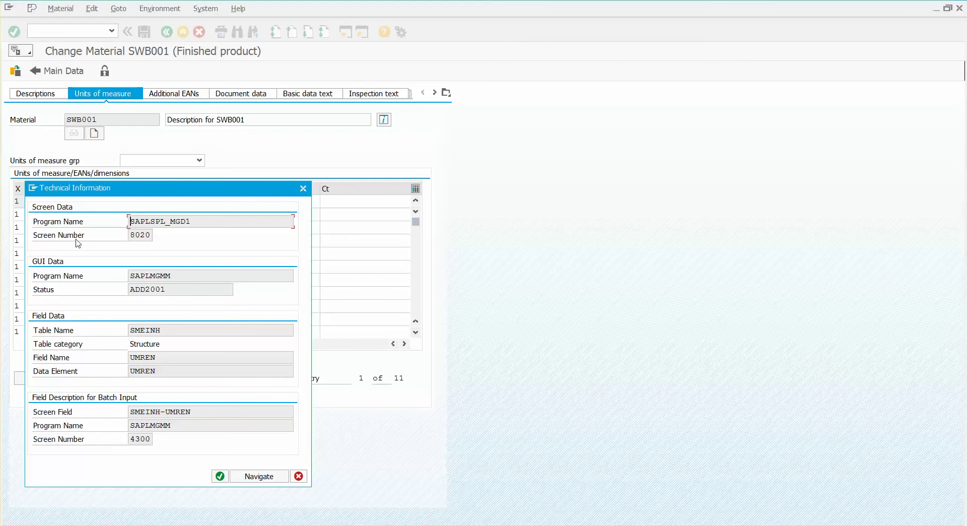
double_click(138, 235)
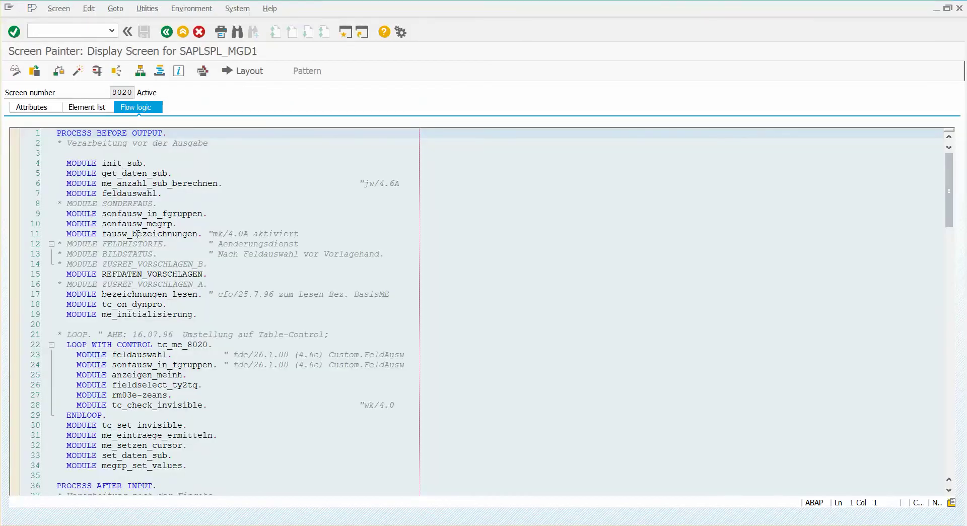
Open screen 8020's graphical layout and widen the editor to reveal the unlabelled boxes.
click(250, 71)
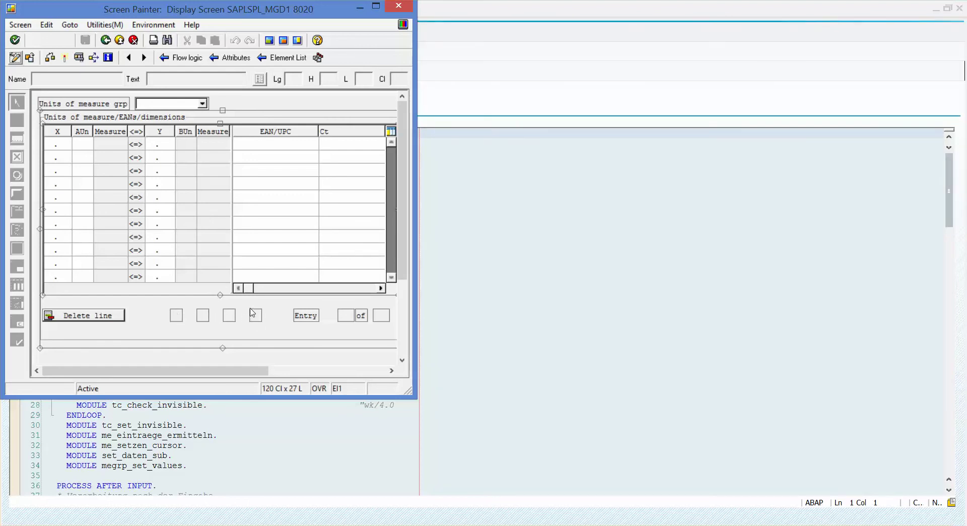
mouse_move(418, 114)
mouse_down()
mouse_move(891, 164)
mouse_move(855, 167)
mouse_up()
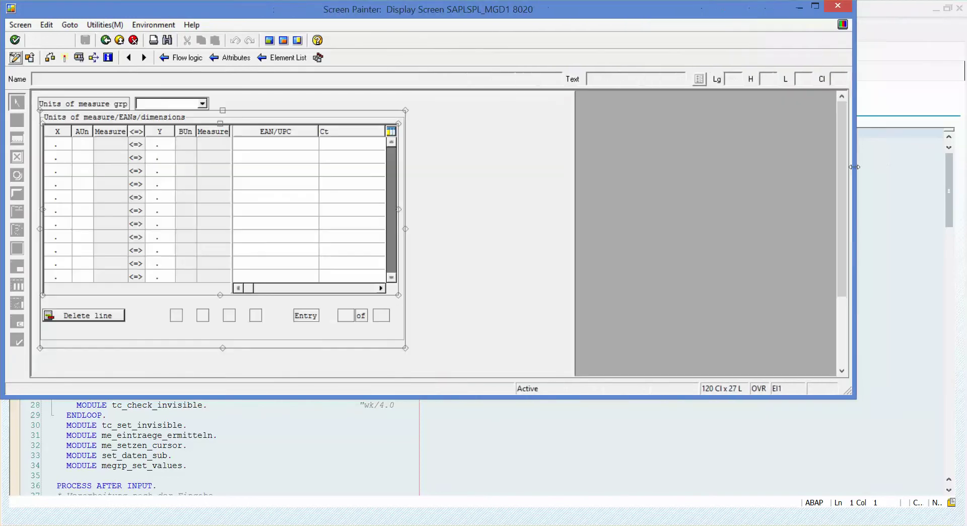
Read the hidden paging buttons' codes MEFP, MEPP, MENP and MELP, then close the layout editor.
double_click(180, 320)
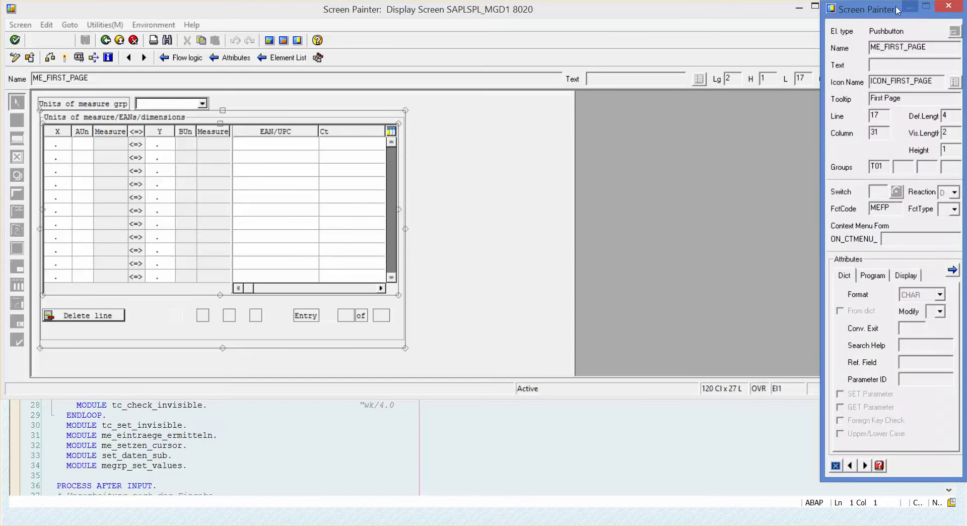
drag(897, 9, 603, 33)
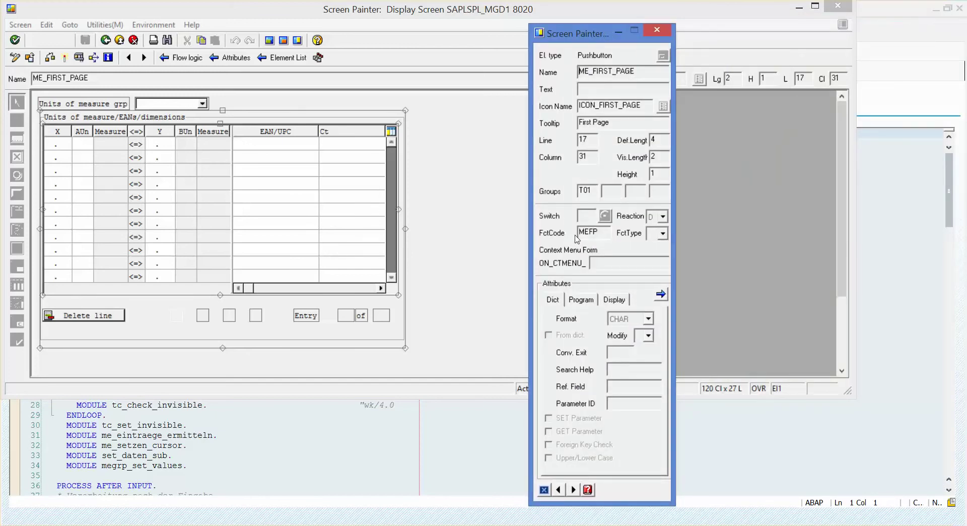
drag(597, 232, 577, 232)
click(206, 318)
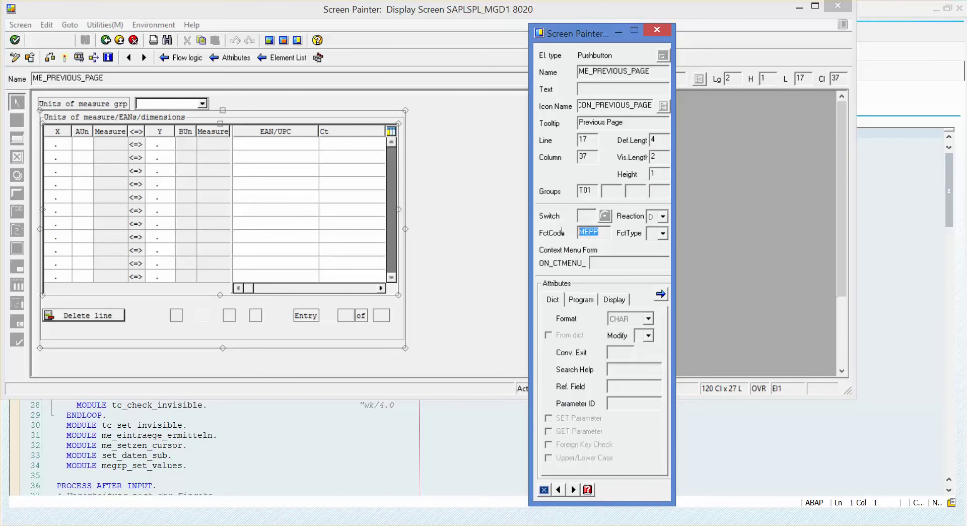
click(234, 319)
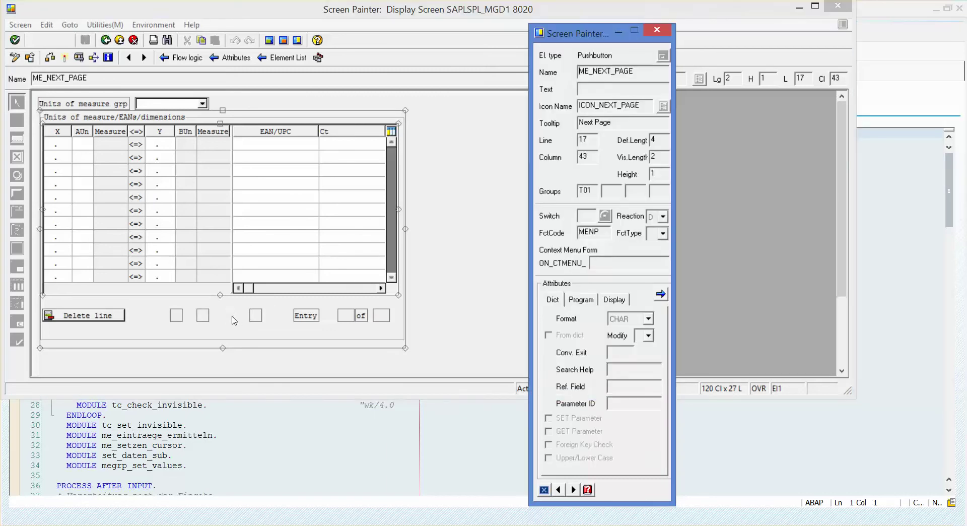
click(259, 317)
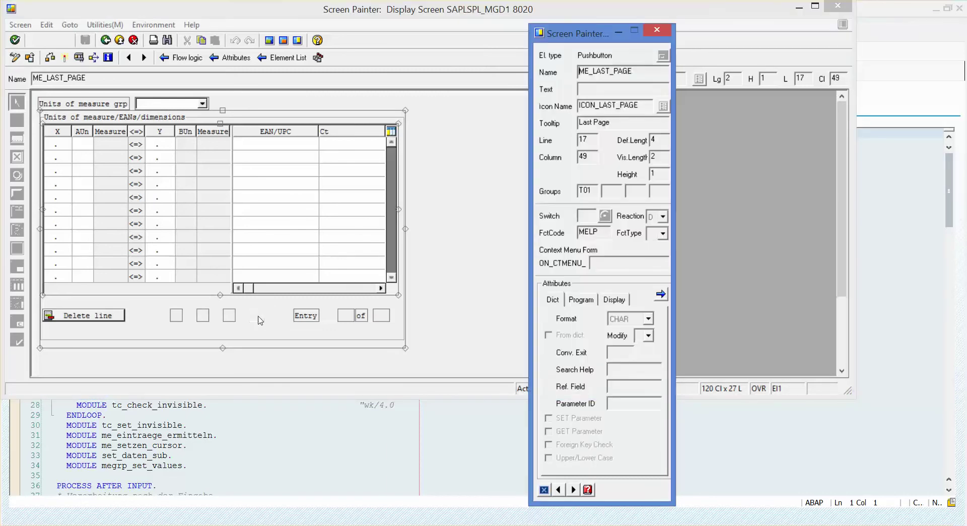
double_click(602, 232)
click(658, 31)
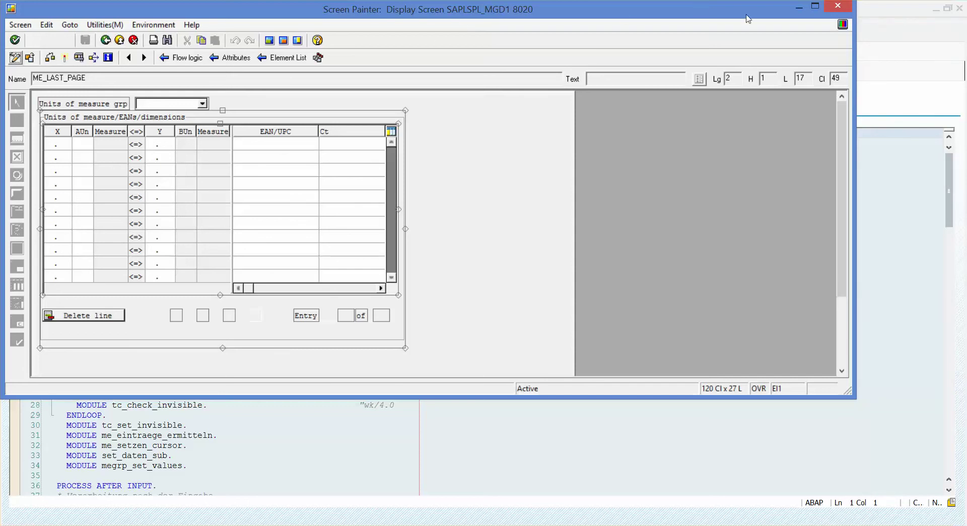
click(845, 5)
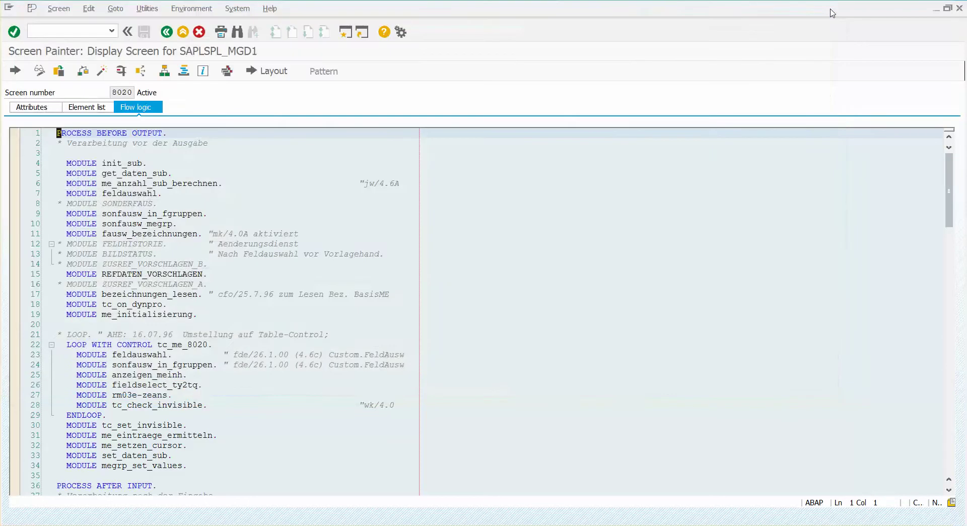
List screen 8020's elements down to ME_FIRST_PAGE and ME_PREVIOUS_PAGE, then view their display attributes.
click(86, 108)
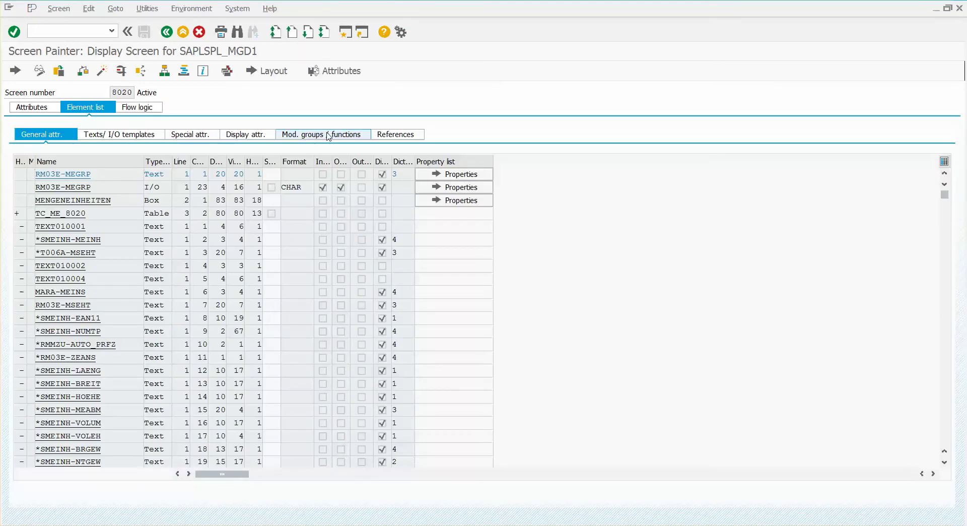
click(307, 136)
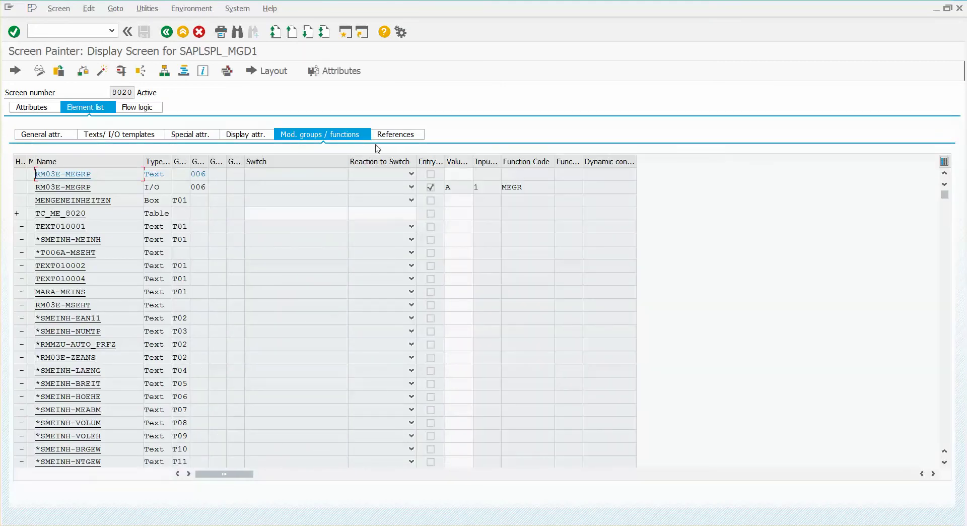
click(946, 418)
click(945, 419)
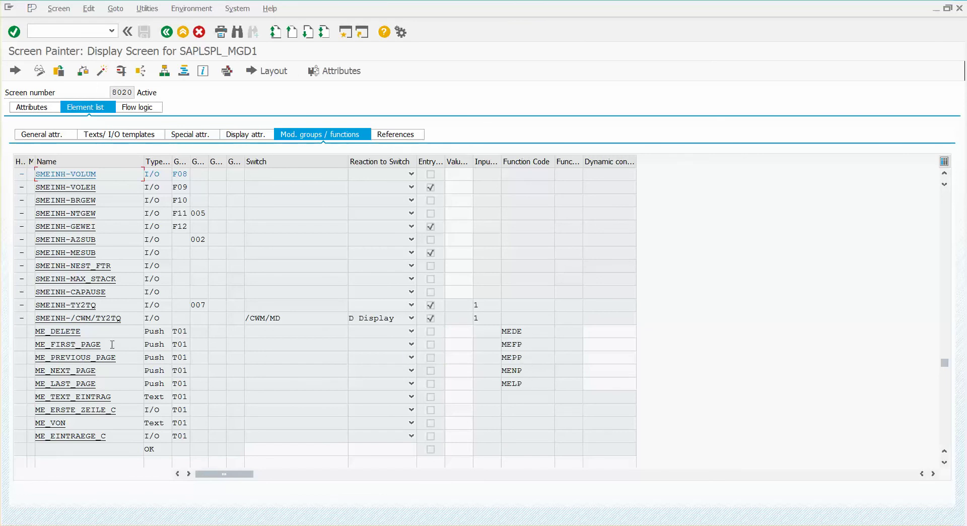
drag(112, 344, 20, 347)
drag(121, 356, 14, 349)
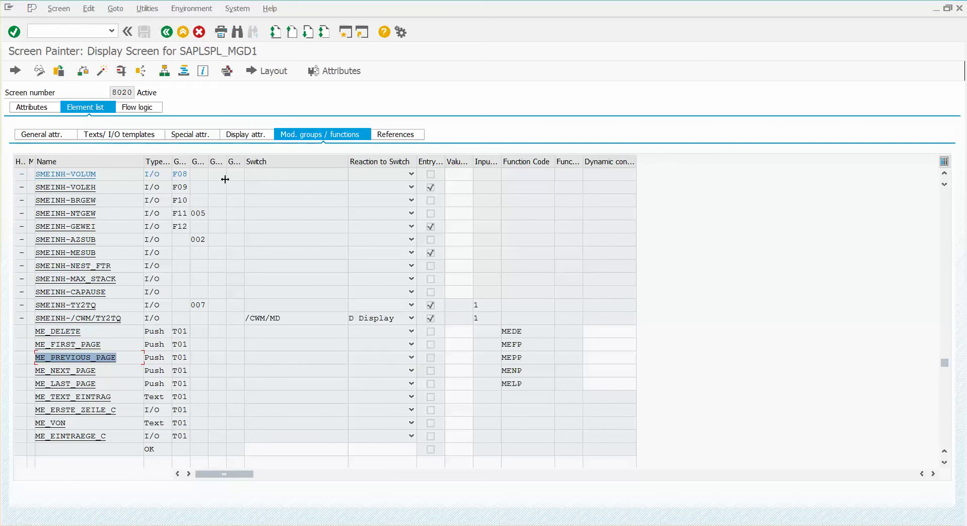
click(239, 137)
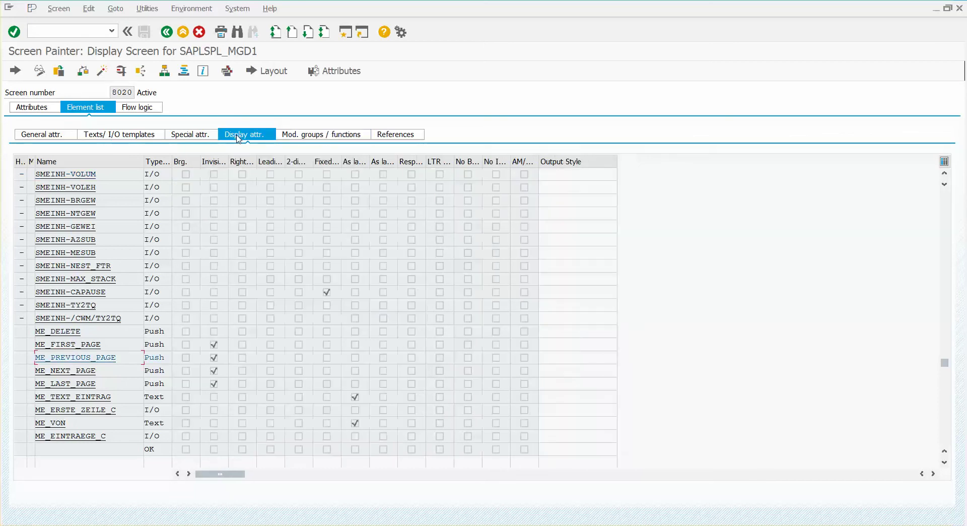
Confirm the ME_NEXT_PAGE and ME_LAST_PAGE pushbuttons are marked invisible.
click(212, 356)
click(213, 372)
click(215, 383)
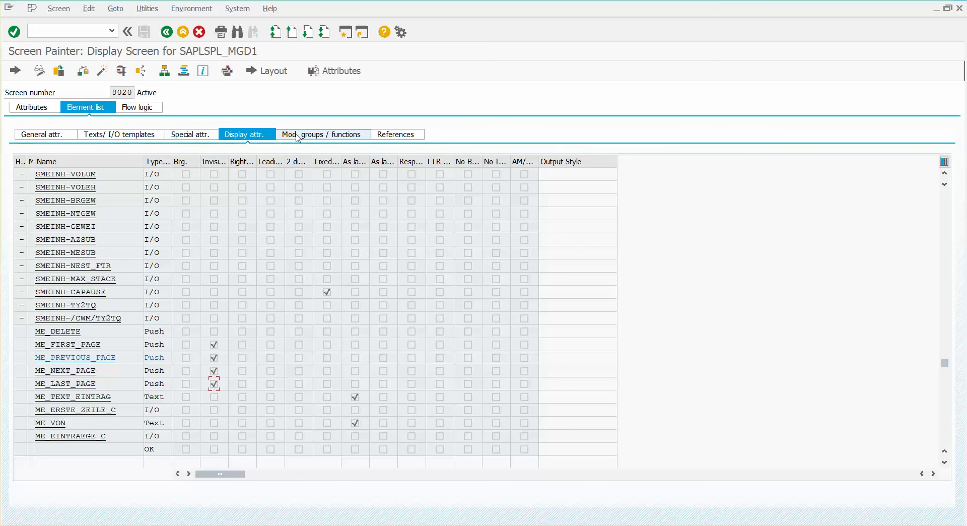
Recheck the MELP and MENP function codes, then go back to material SWB001.
click(298, 136)
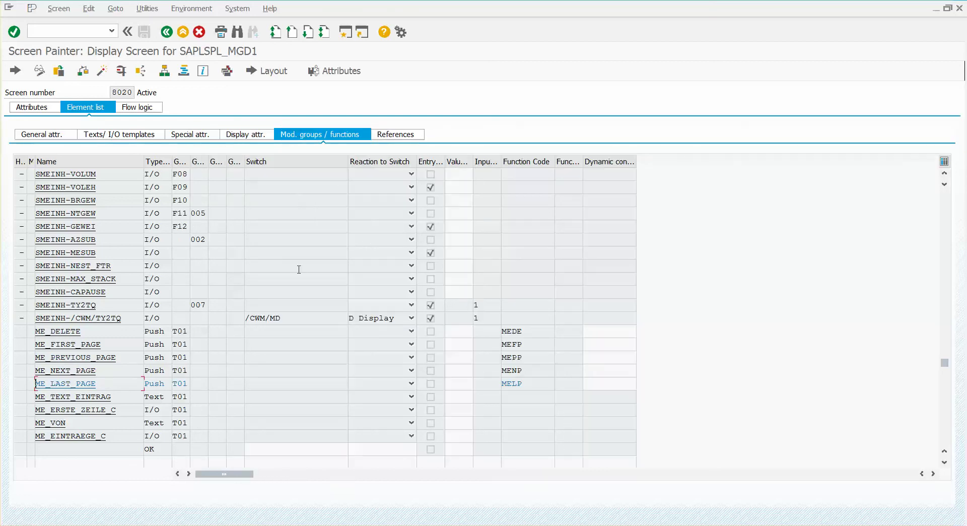
double_click(529, 385)
double_click(538, 372)
click(168, 33)
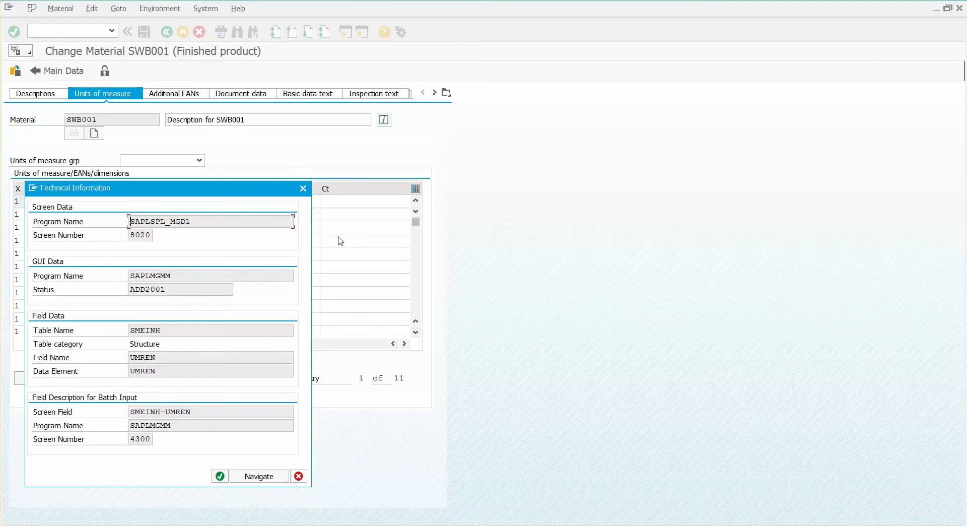
Close the Technical Information and field help, and scroll the units table back to entry 1.
click(302, 188)
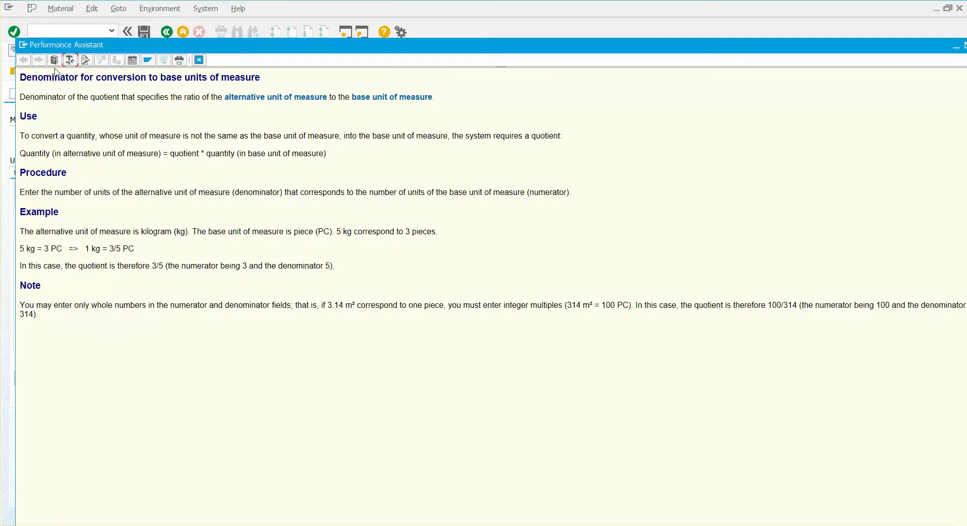
double_click(27, 46)
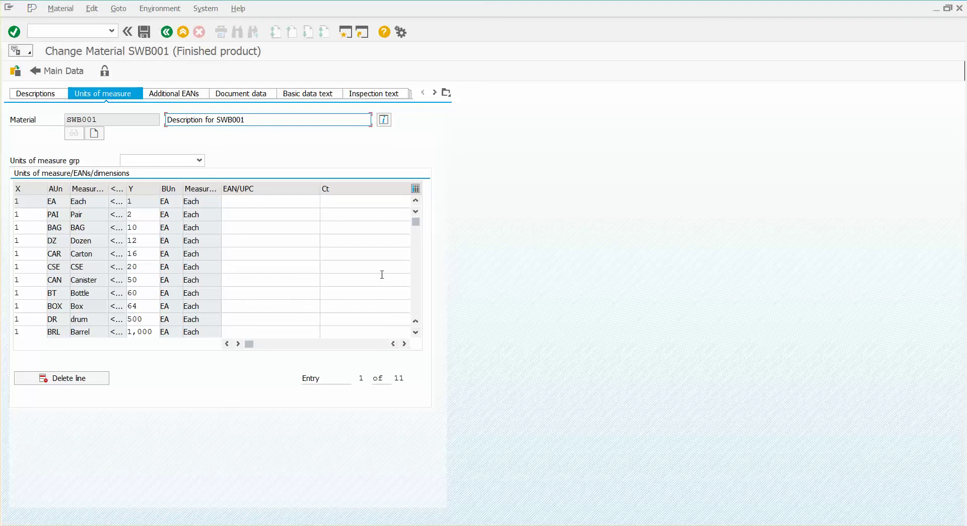
click(417, 284)
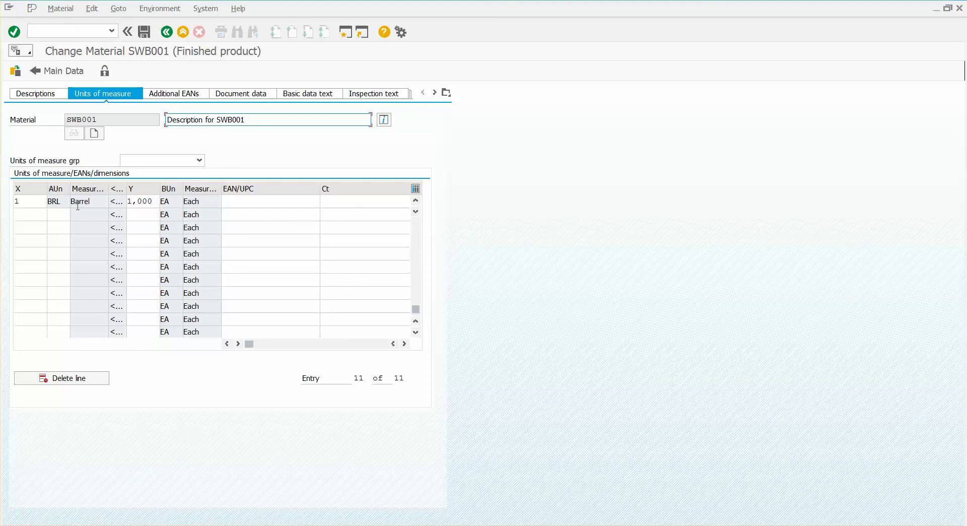
click(37, 214)
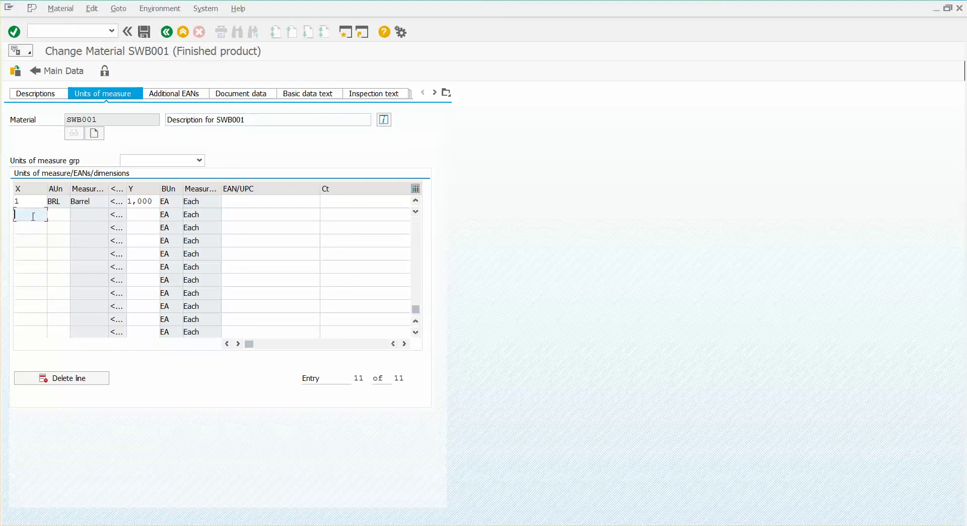
scroll(417, 236, up, 5)
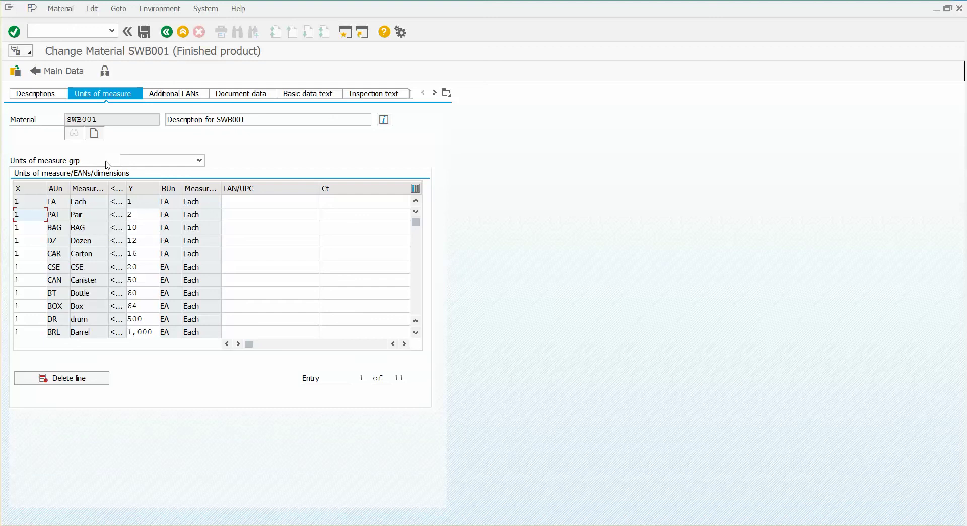
click(76, 30)
Run OK code =MELP, leaving the units table starting at Pair, entry 2 of 11.
text(=)
text(M)
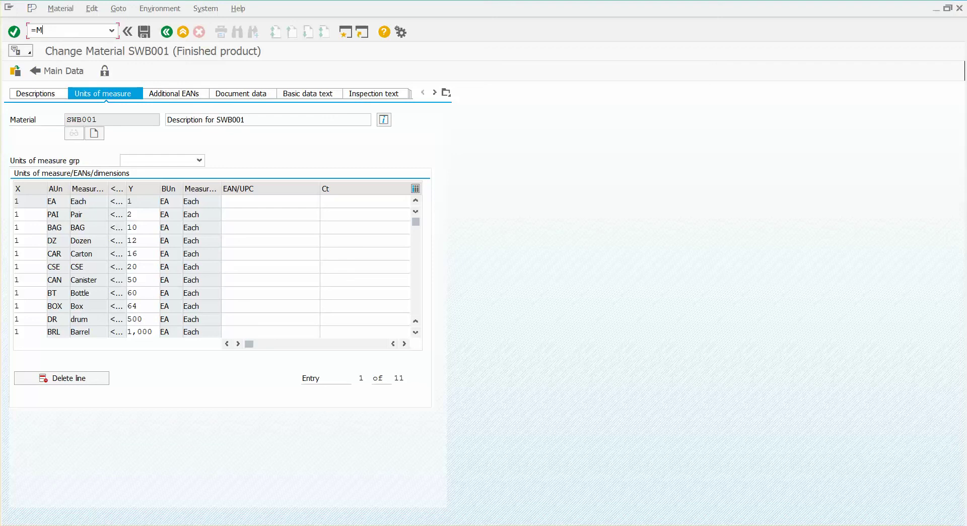
text(ELP)
key(Return)
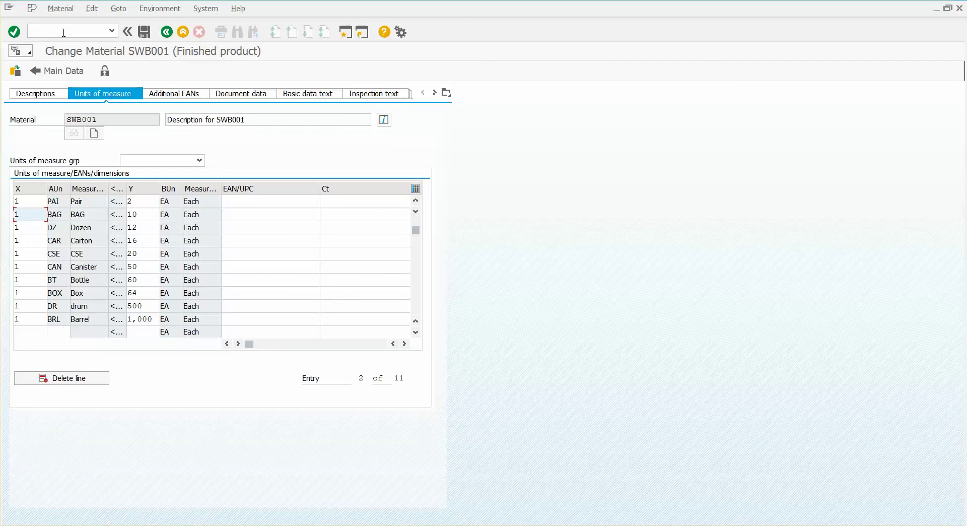
Page down the units table with OK code =MENP to reach an empty row.
click(64, 32)
text(=ME)
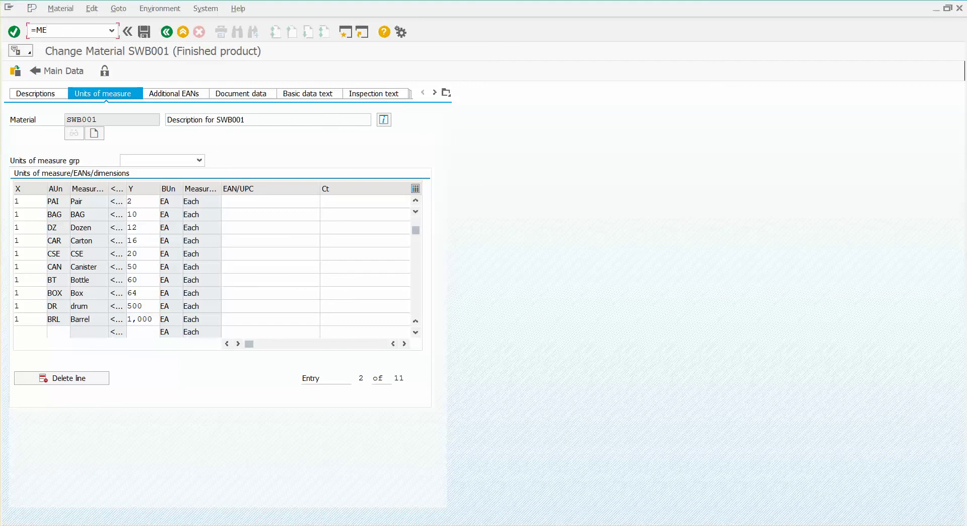
text(NP)
key(Return)
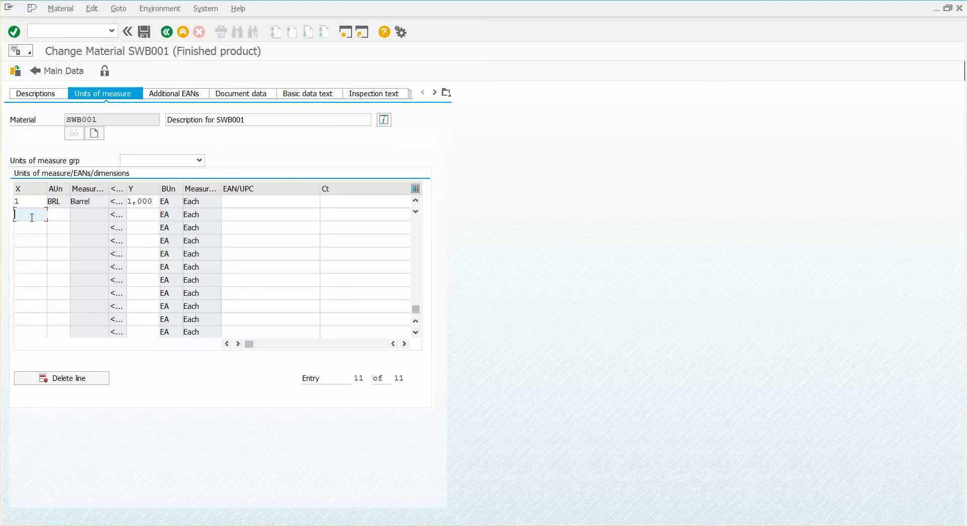
Add a Pallet (PAL) unit where 1 PAL equals 5,000 EA.
text(1)
click(64, 218)
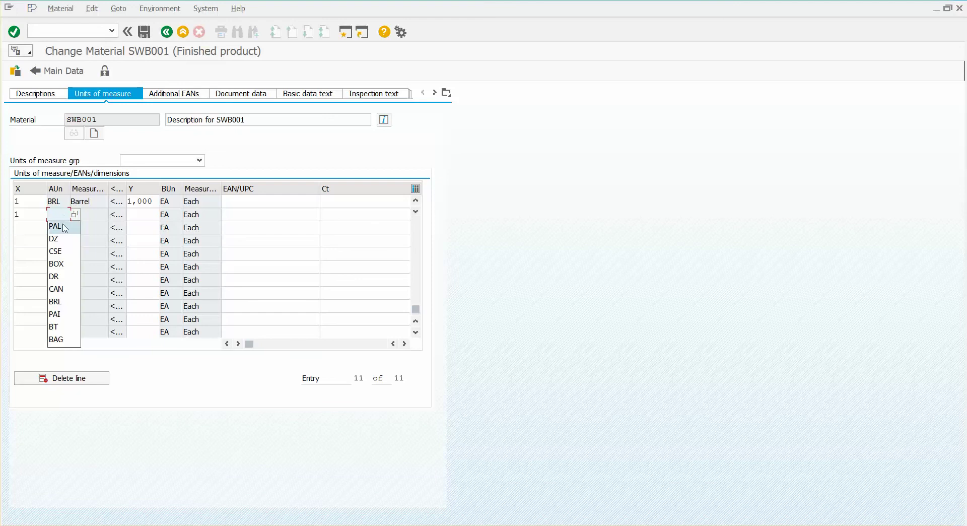
click(60, 226)
click(140, 213)
text(5000)
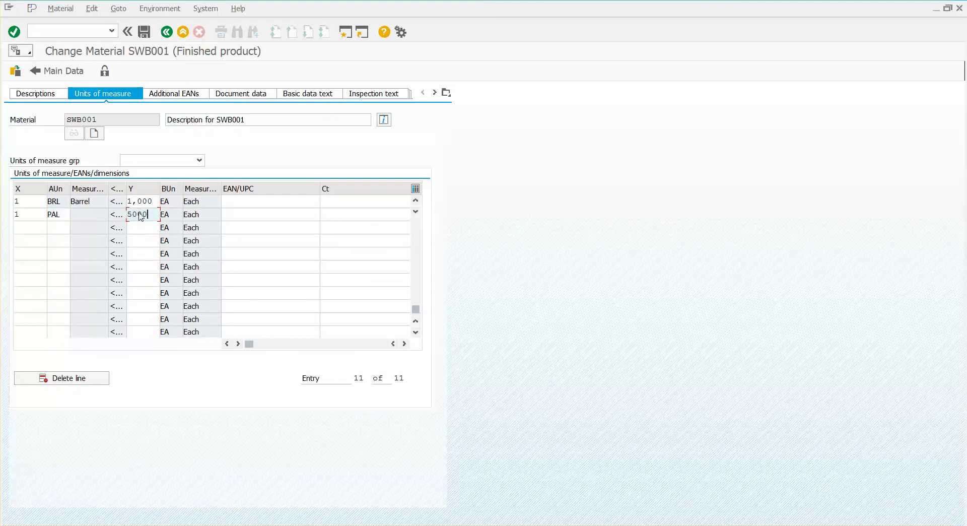
key(Return)
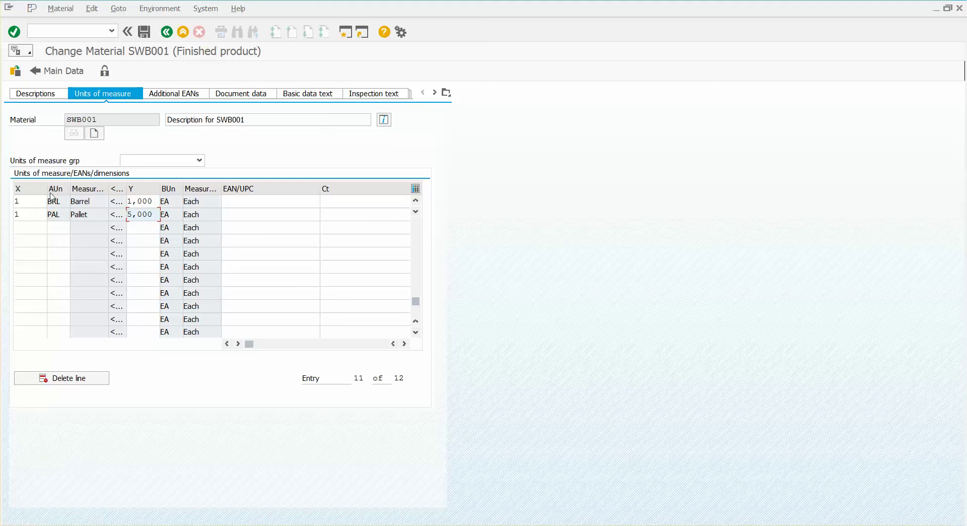
Page the units table with OK code =MENP so Pallet (PAL) appears as entry 12 of 12.
click(88, 33)
text(=ME)
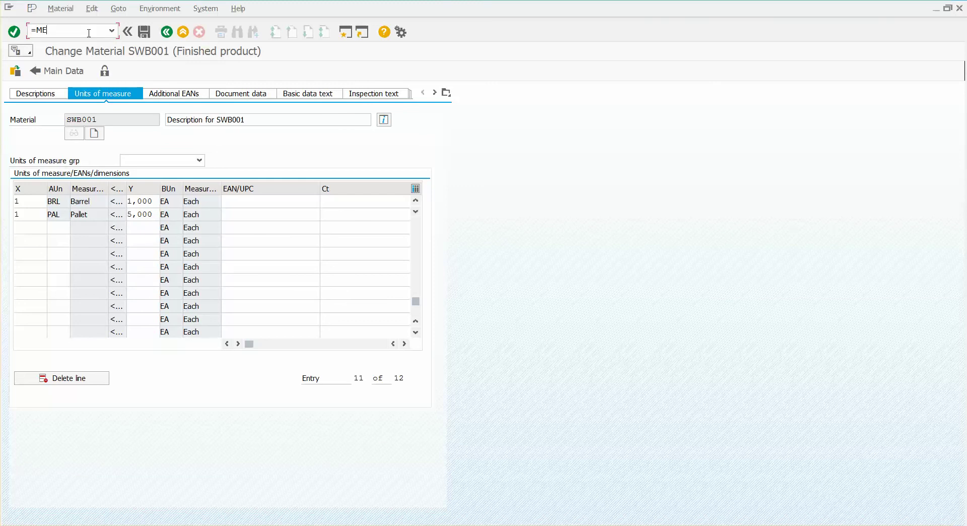
text(NP)
key(Return)
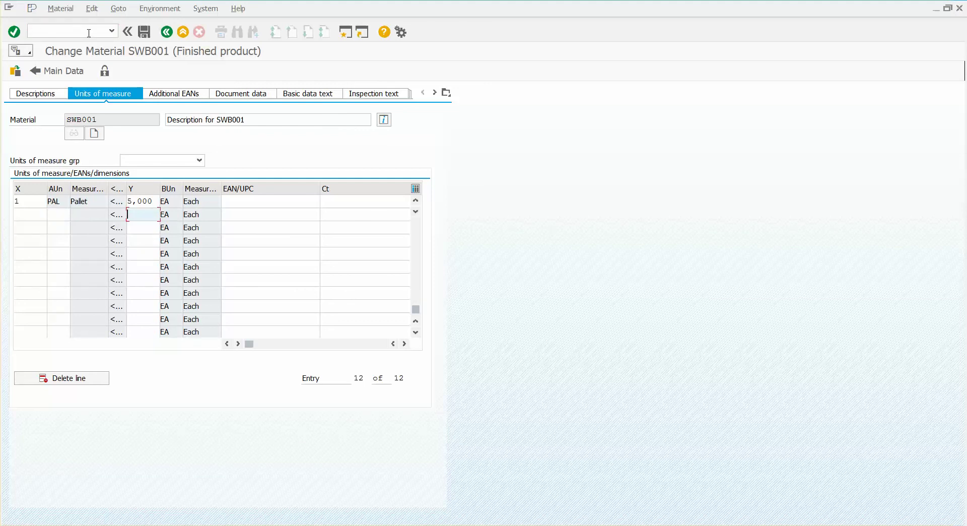
click(26, 214)
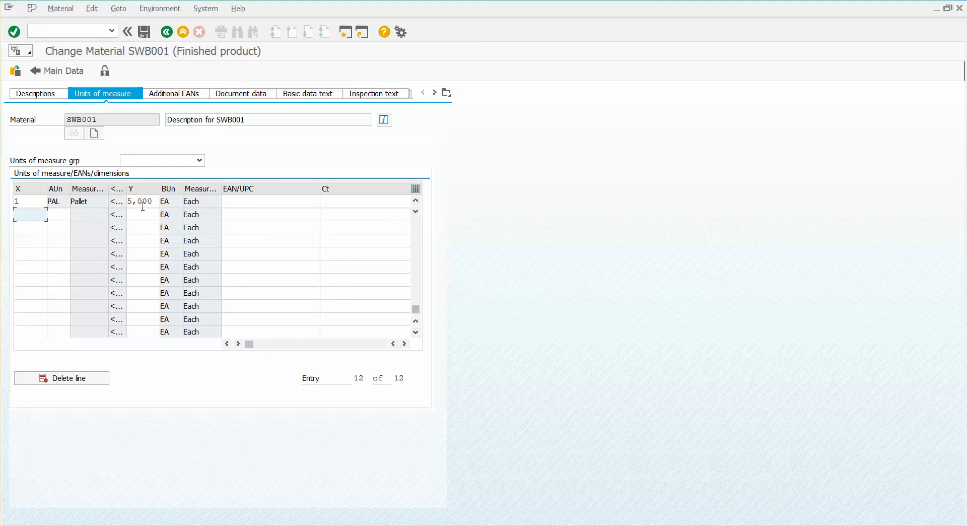
From the Descriptions tab's Language field technical info, open screen 8000 of SAPLMGD1 in Screen Painter.
click(45, 97)
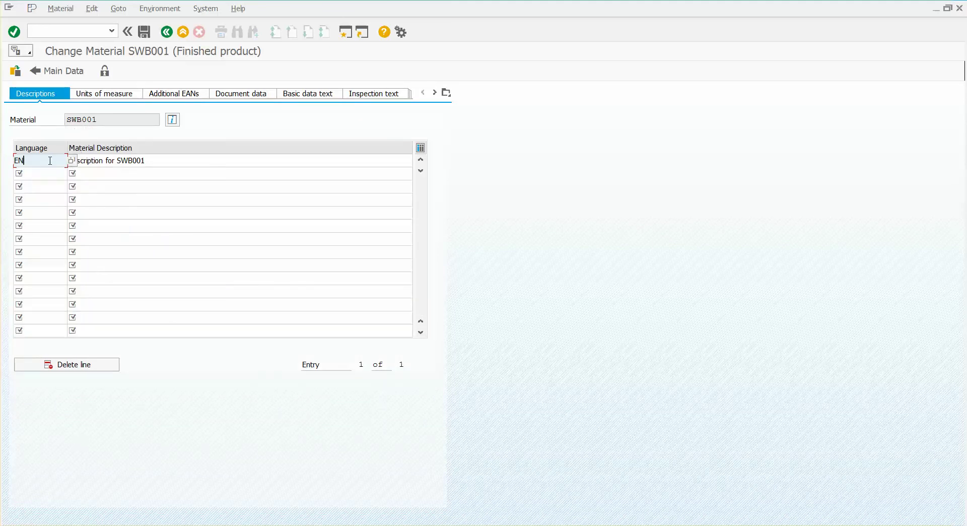
key(F1)
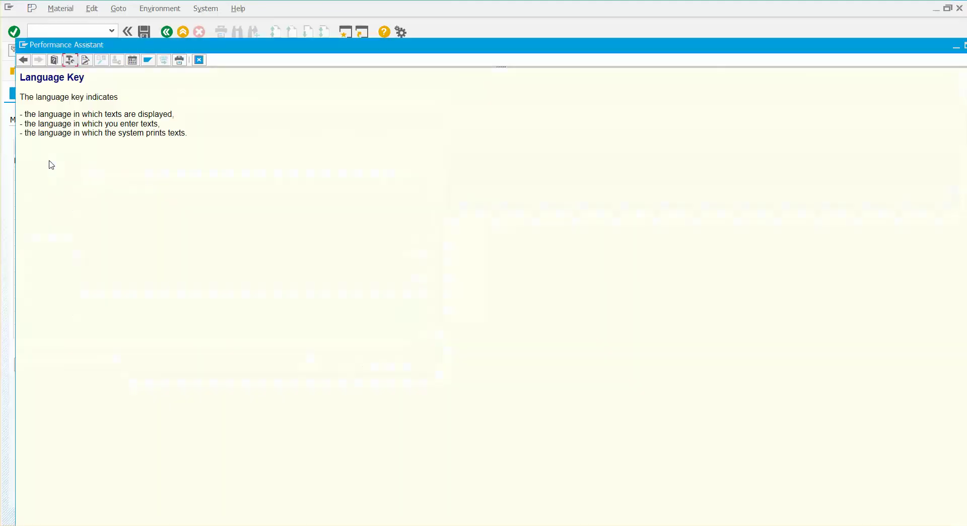
click(73, 60)
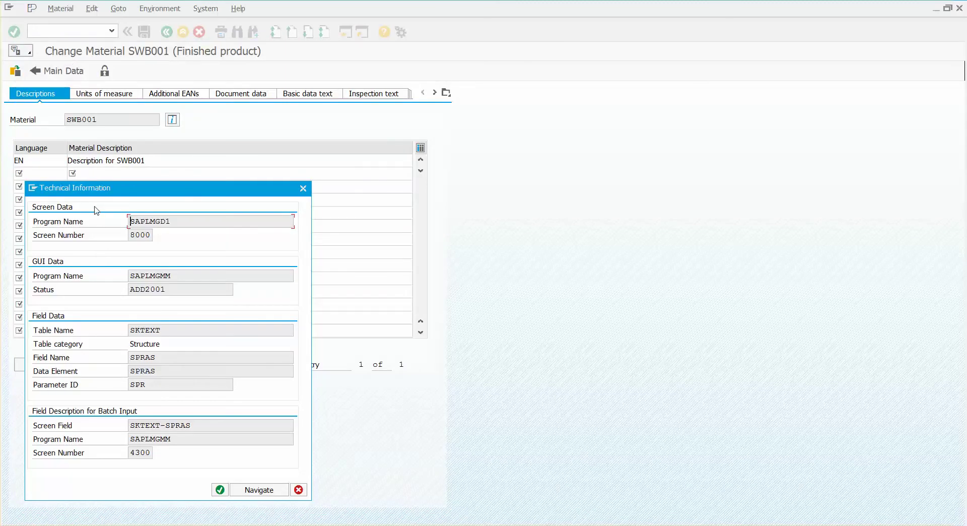
double_click(140, 235)
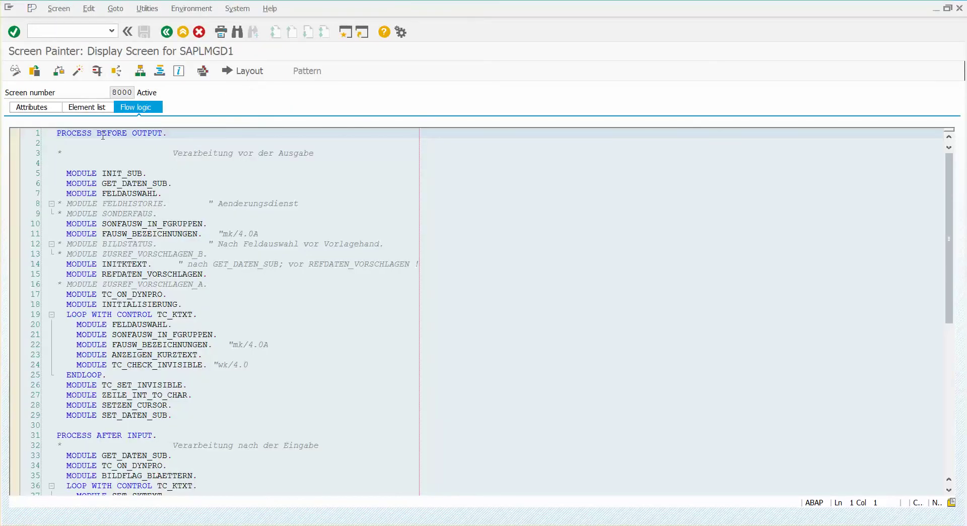
In screen 8000's element list, check invisible elements and mark paging function codes KTFP through KTLP.
click(100, 109)
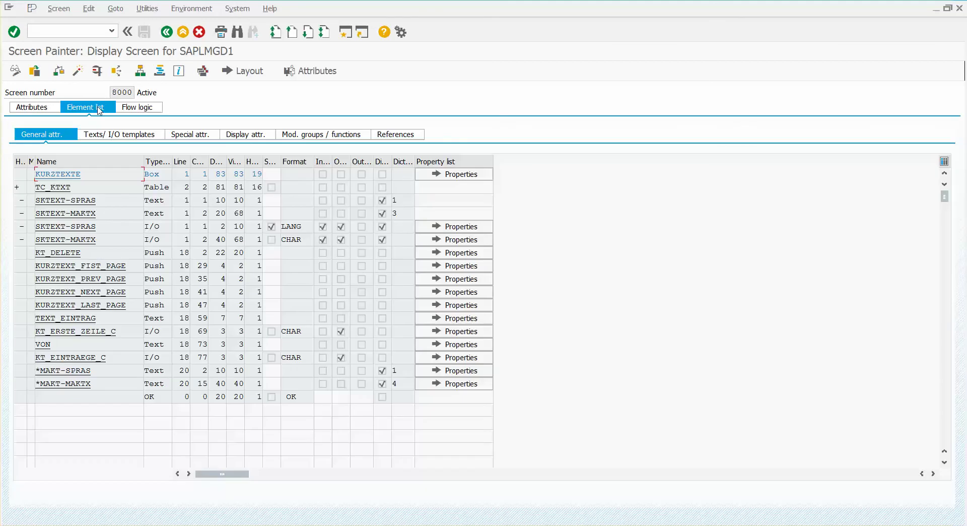
click(256, 136)
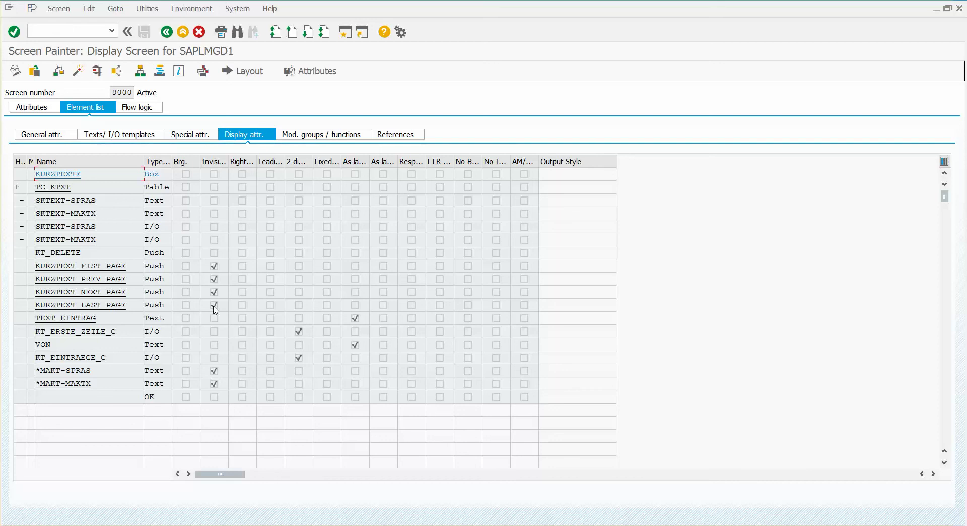
click(338, 137)
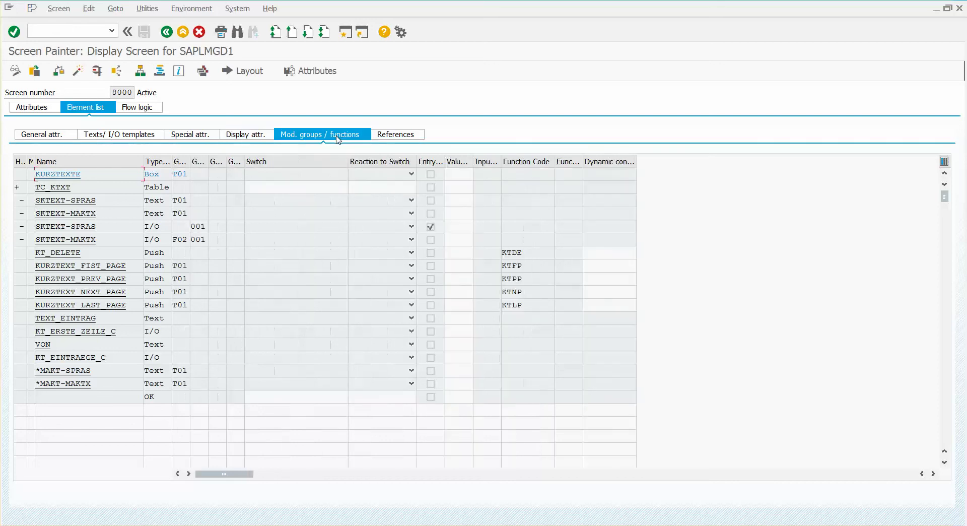
drag(524, 265, 471, 295)
drag(528, 306, 471, 305)
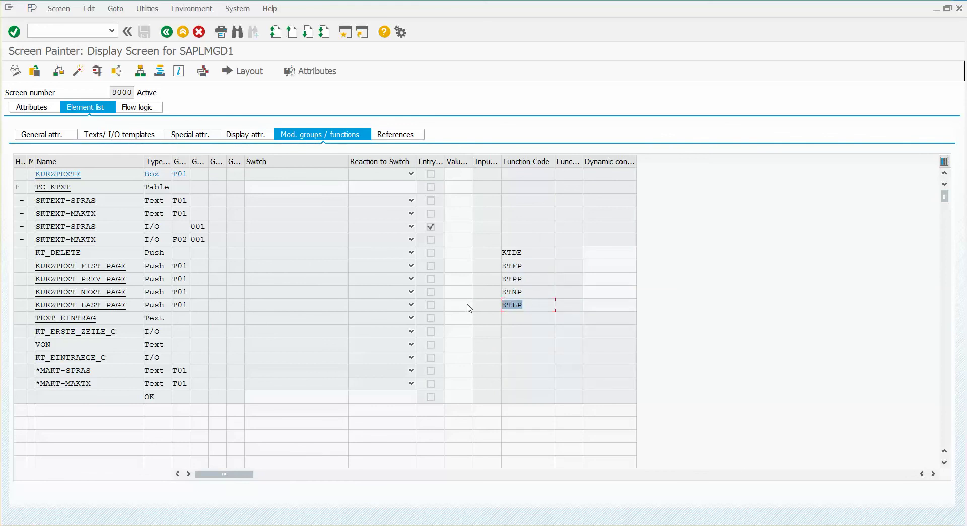